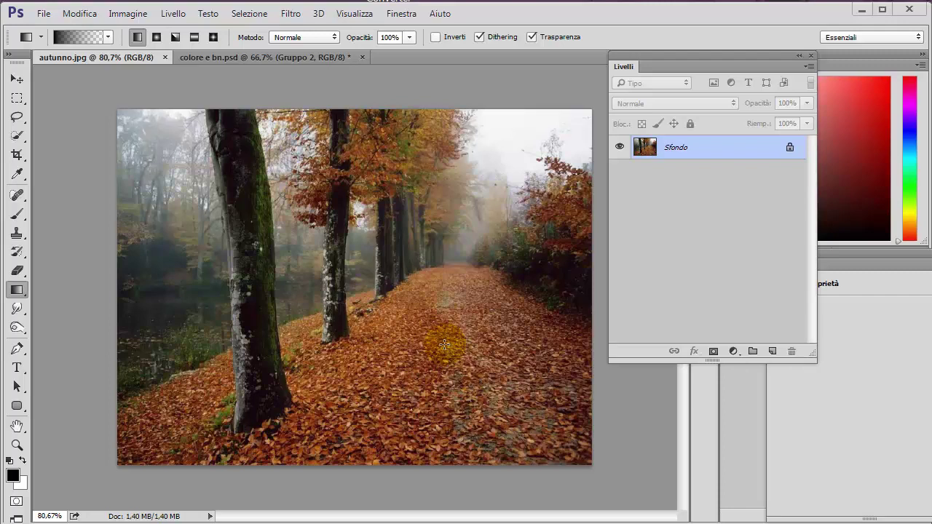
Step: Preview Gruppo 1 in colore e bn.psd, then return to the autunno.jpg photo
{"action": "left_click", "coordinate": [296, 60]}
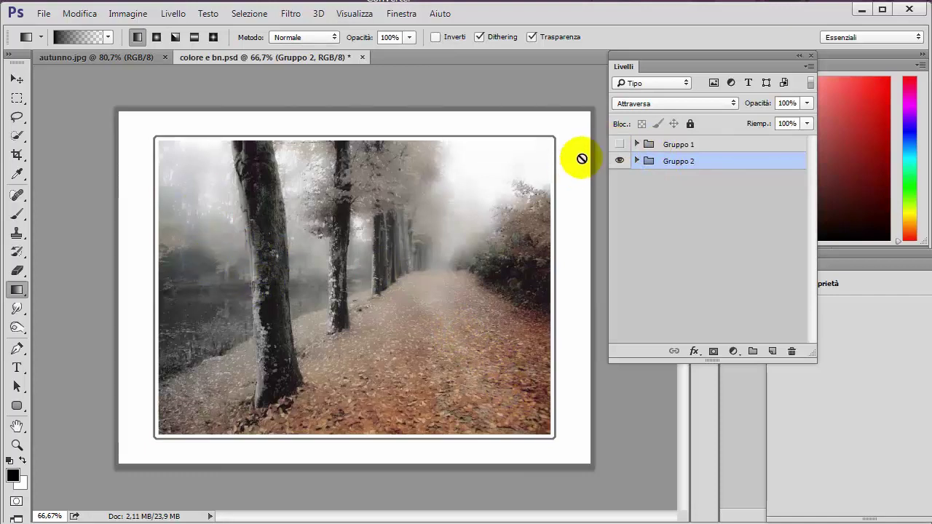
{"action": "left_click", "coordinate": [620, 144]}
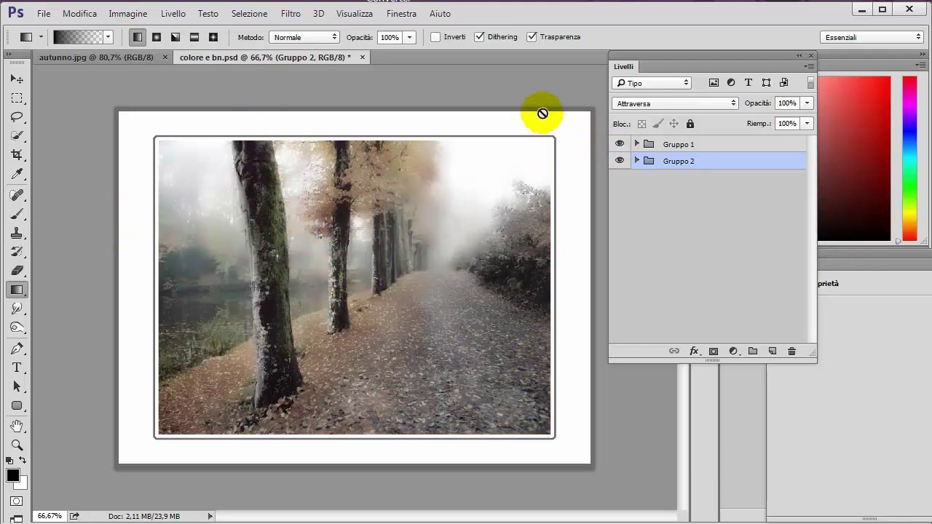
{"action": "left_click", "coordinate": [126, 60]}
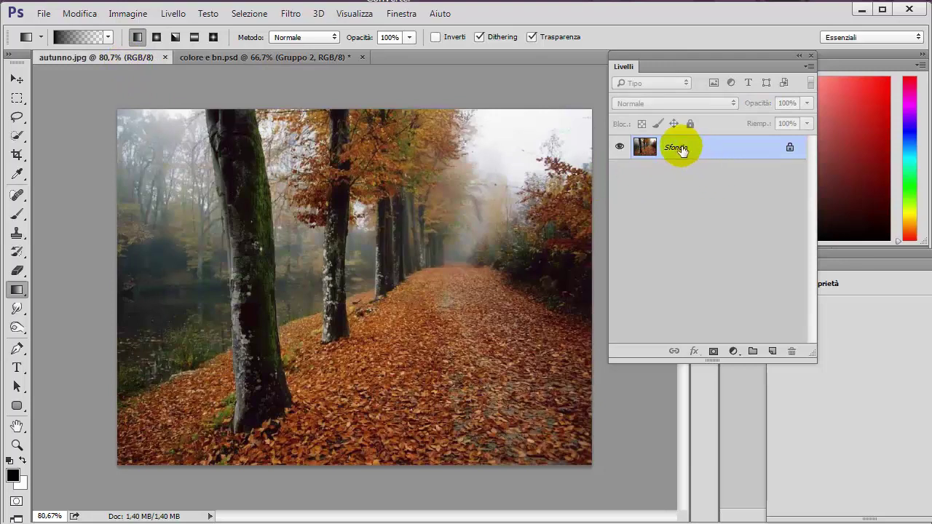
Step: Duplicate the background to Livello 1 and sample the tree trunk in Color Range
{"action": "key", "text": "ctrl+j"}
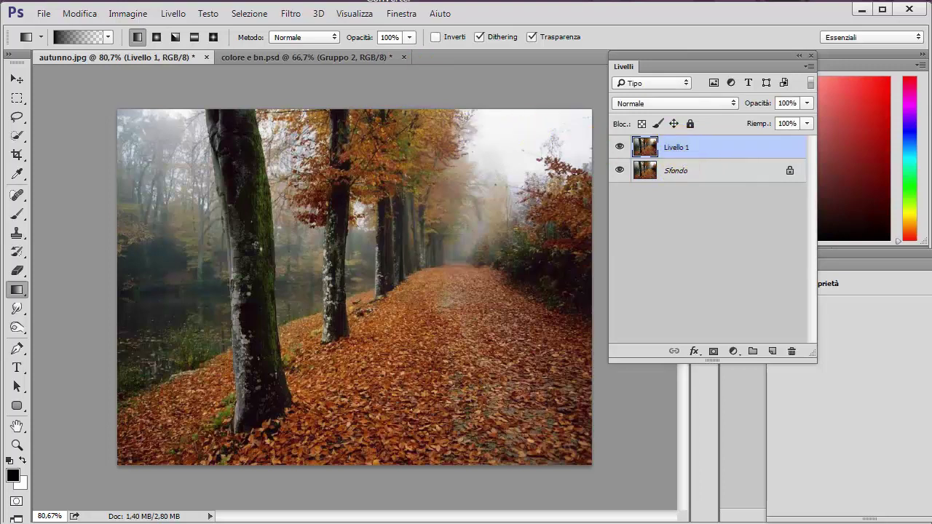
{"action": "left_click", "coordinate": [249, 13]}
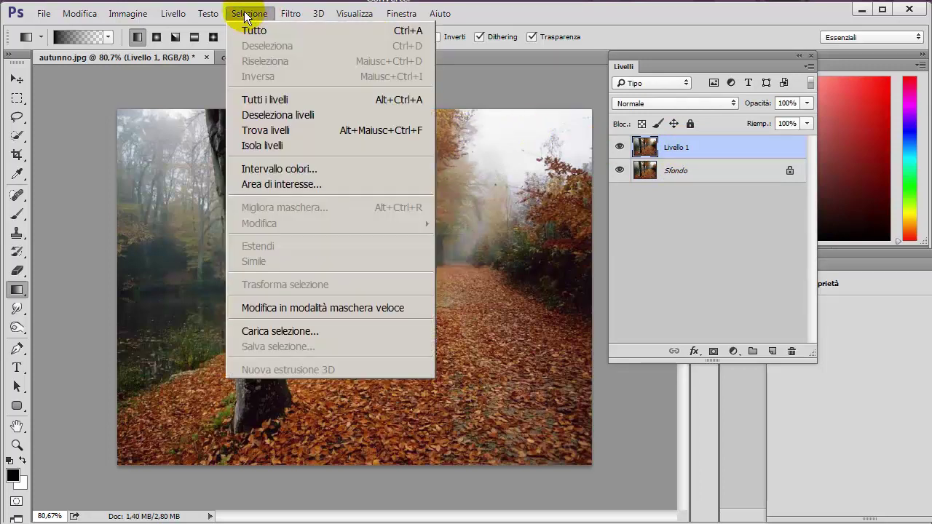
{"action": "left_click", "coordinate": [263, 170]}
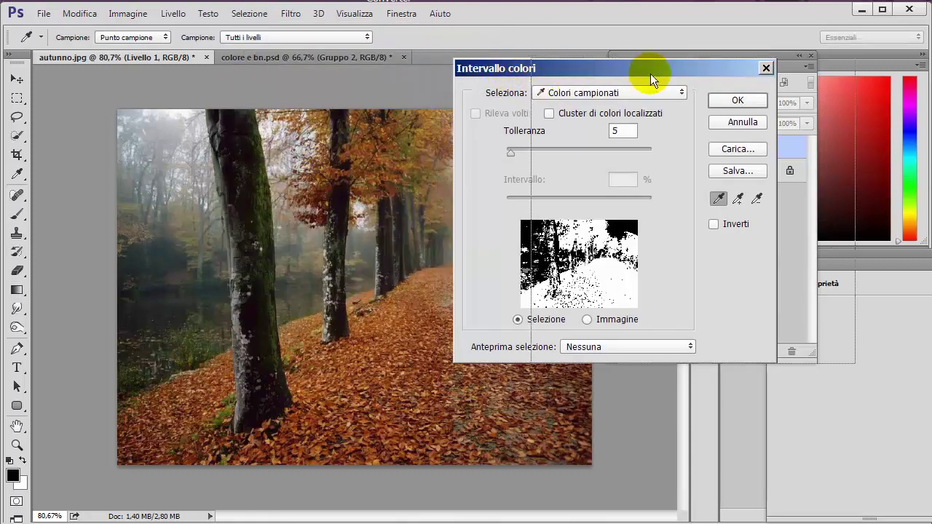
{"action": "left_click_drag", "start_coordinate": [639, 69], "coordinate": [701, 58]}
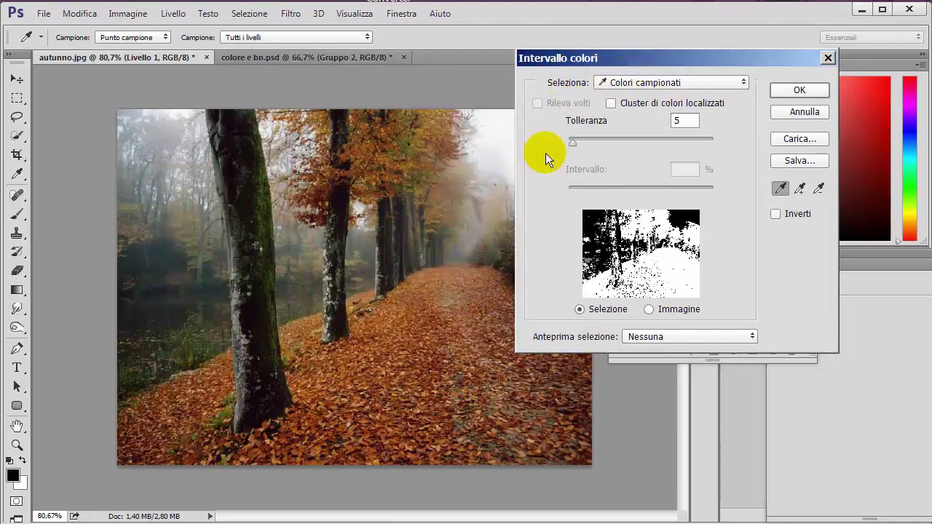
{"action": "left_click", "coordinate": [252, 190]}
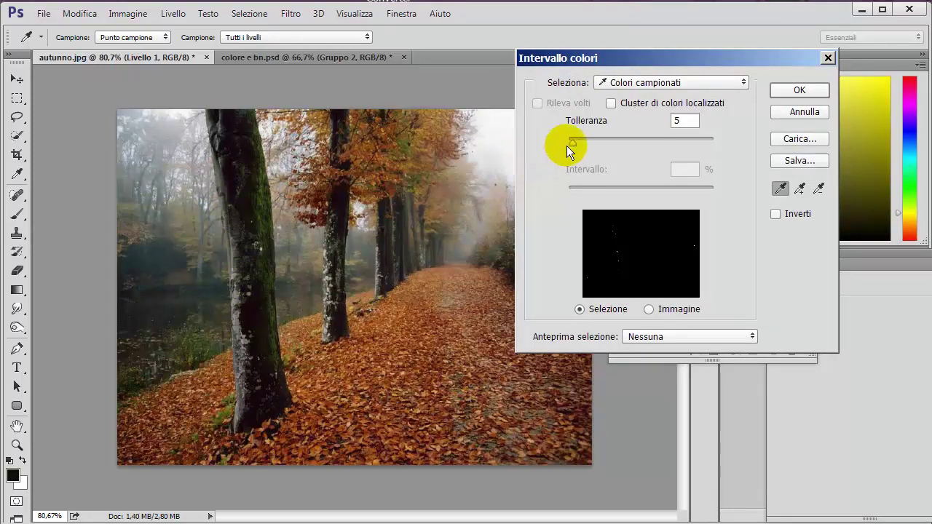
Step: Resample the trunk colours at tolerance 99, confirm, and invert the selection
{"action": "left_click_drag", "start_coordinate": [567, 146], "coordinate": [640, 151]}
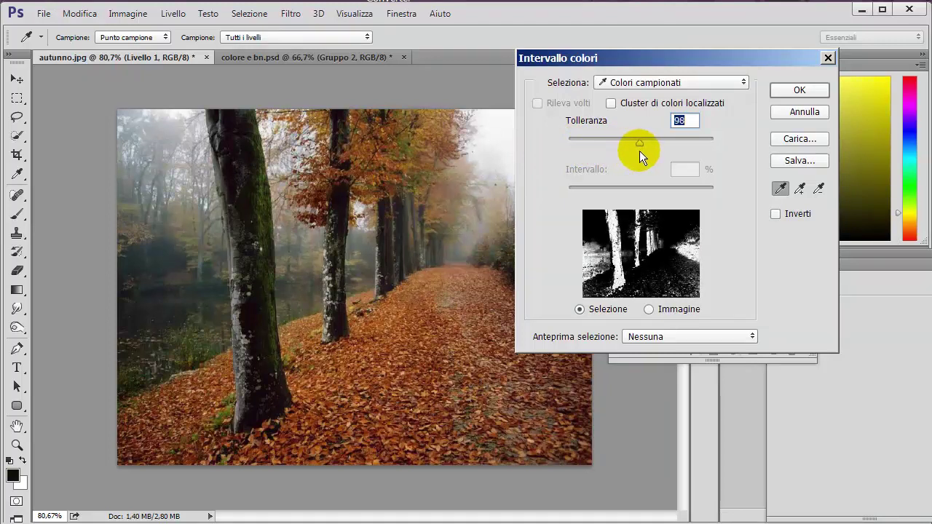
{"action": "left_click", "coordinate": [248, 154]}
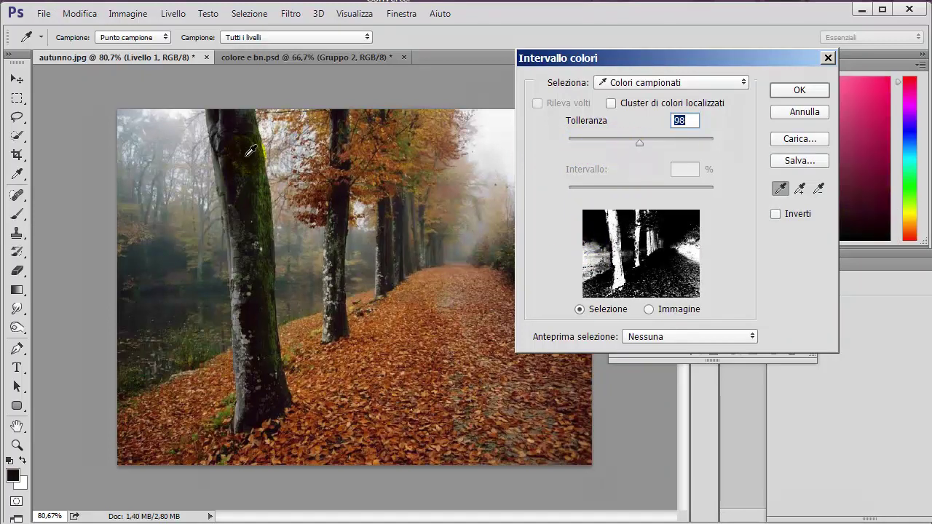
{"action": "left_click", "coordinate": [176, 252]}
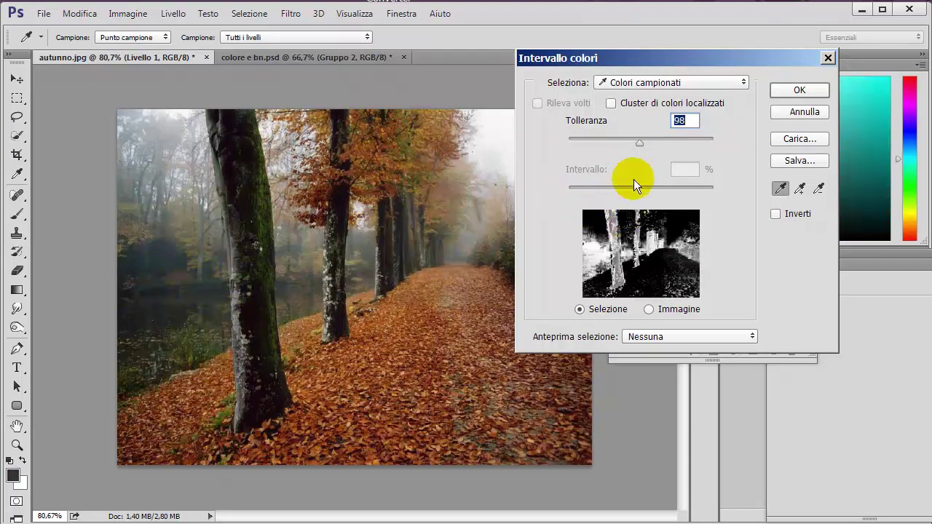
{"action": "left_click_drag", "start_coordinate": [640, 144], "coordinate": [640, 142]}
{"action": "left_click", "coordinate": [799, 92]}
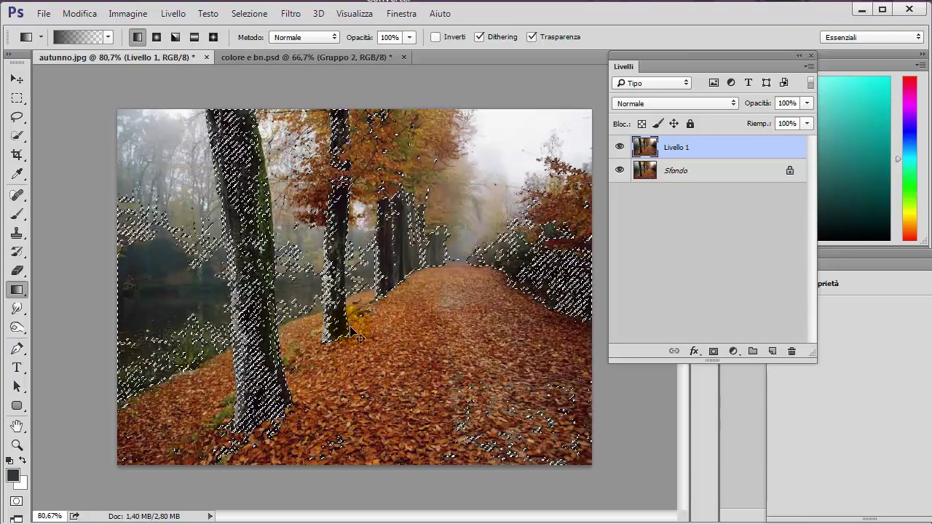
{"action": "key", "text": "ctrl+shift+i"}
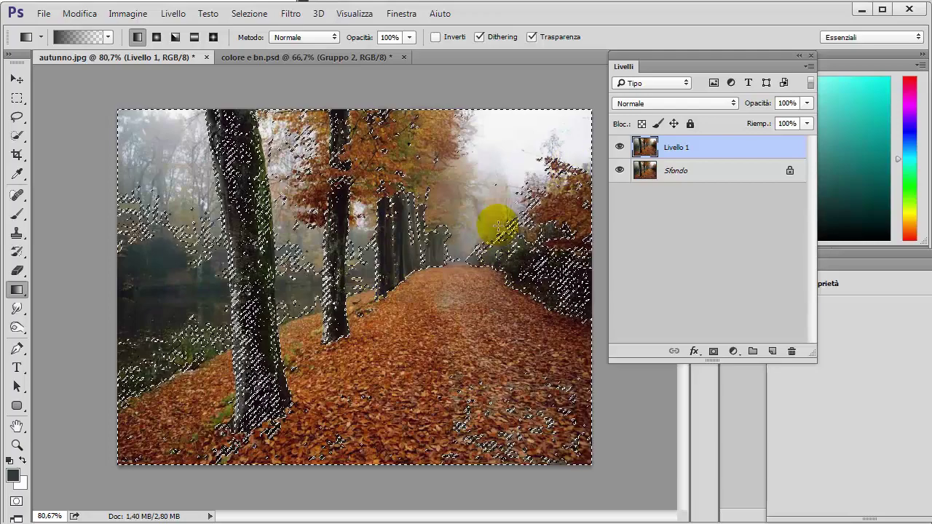
Step: Apply a 10 px Controllo sfocatura (Gaussian Blur) to the inverted selection on Livello 1
{"action": "left_click", "coordinate": [292, 18]}
{"action": "mouse_move", "coordinate": [314, 284]}
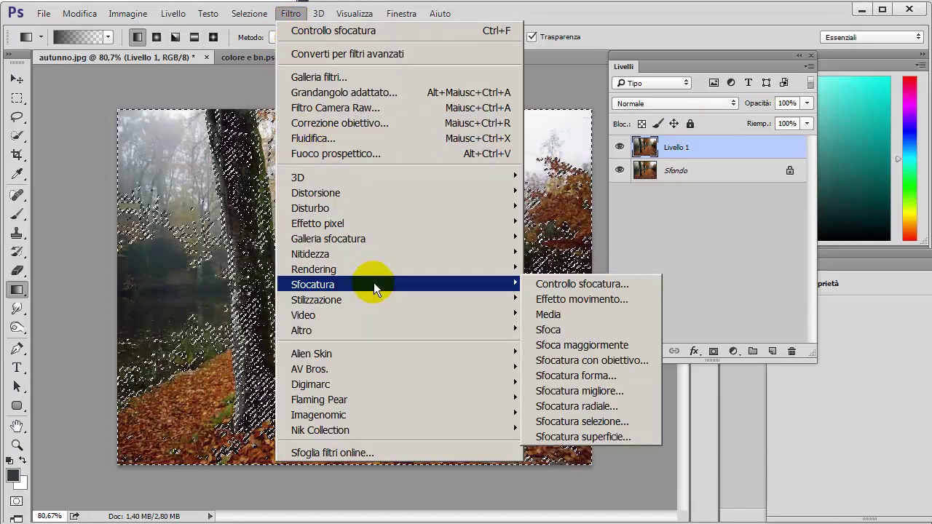
{"action": "left_click", "coordinate": [540, 284]}
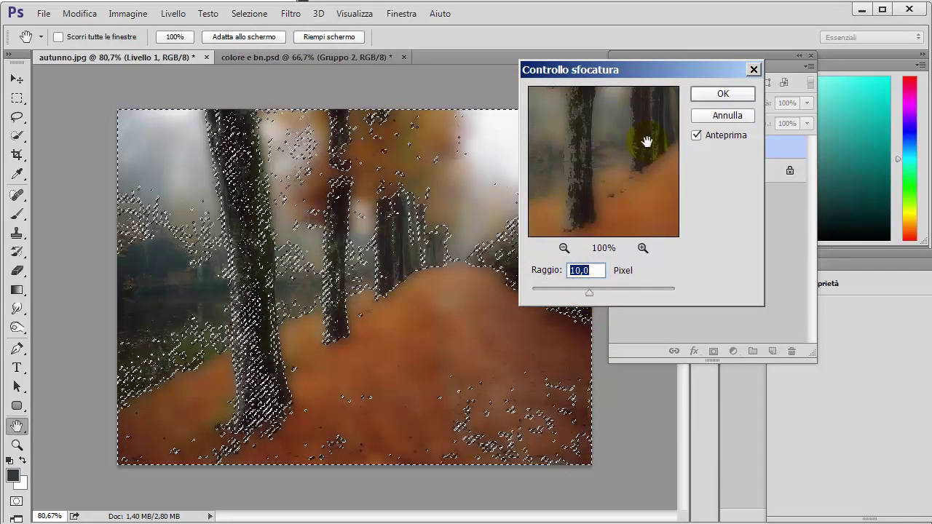
{"action": "left_click", "coordinate": [708, 92]}
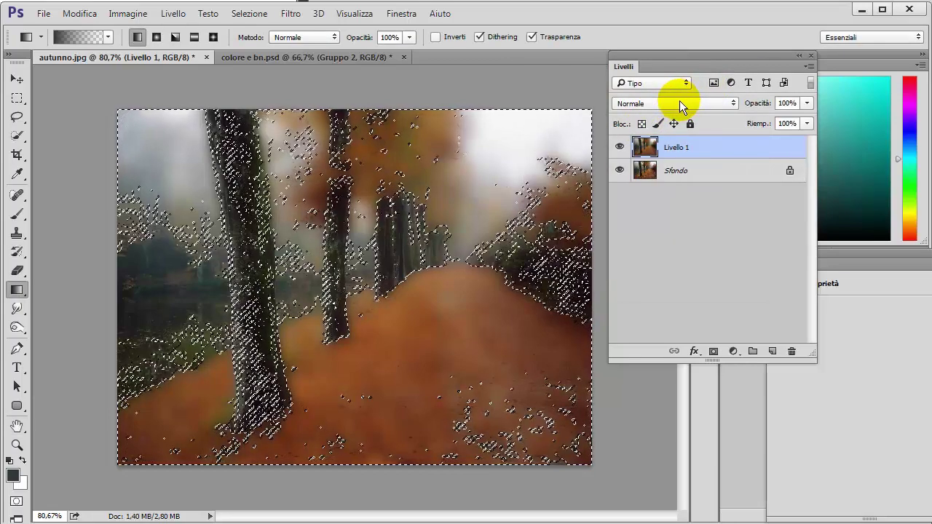
Step: Set Livello 1 to Schiarisci, duplicate it with Scolora blending, and deselect
{"action": "left_click", "coordinate": [722, 103]}
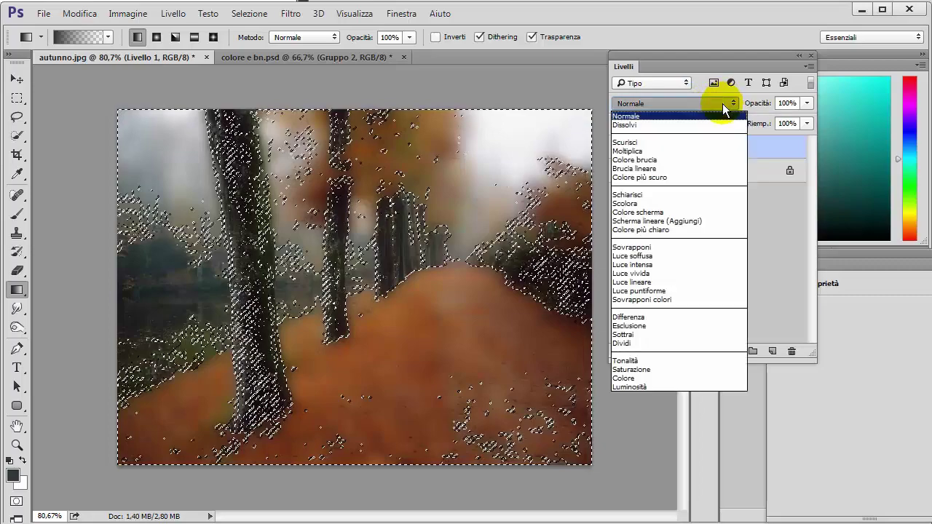
{"action": "left_click", "coordinate": [696, 195]}
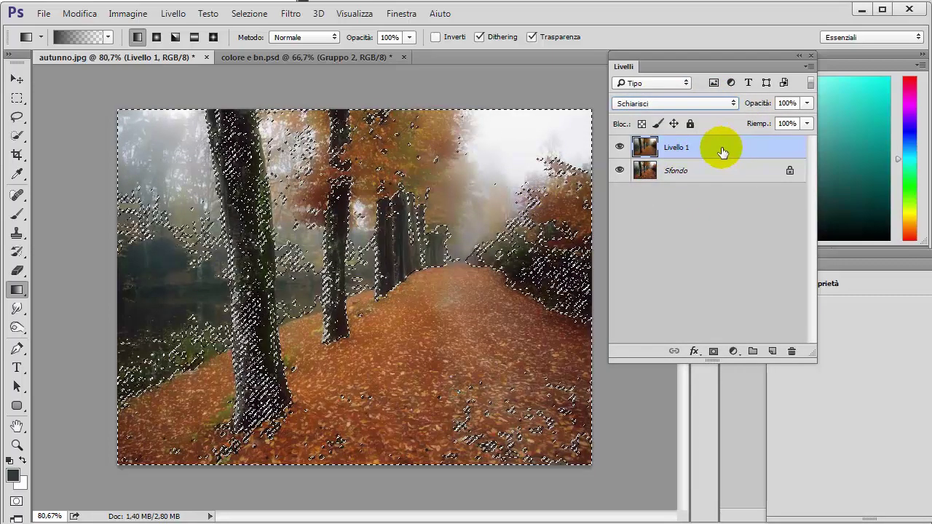
{"action": "left_click_drag", "start_coordinate": [729, 150], "coordinate": [772, 350]}
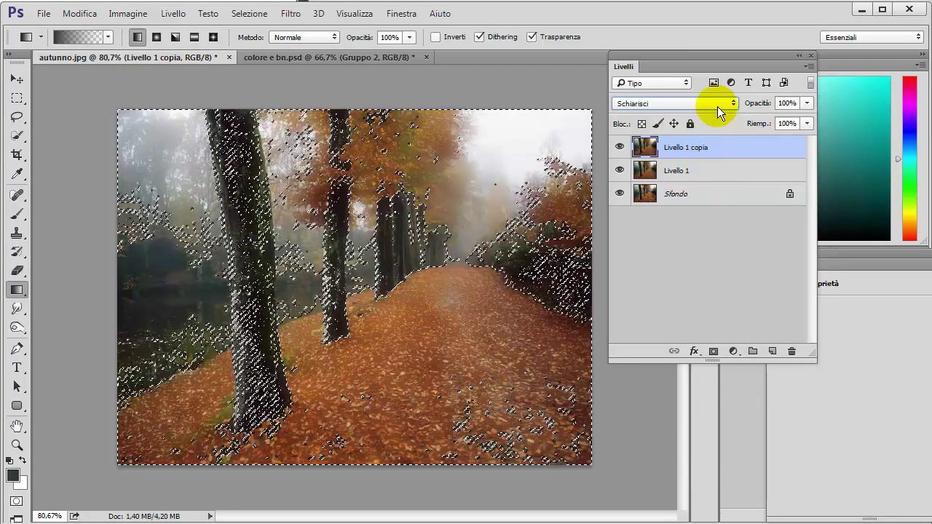
{"action": "left_click", "coordinate": [718, 105]}
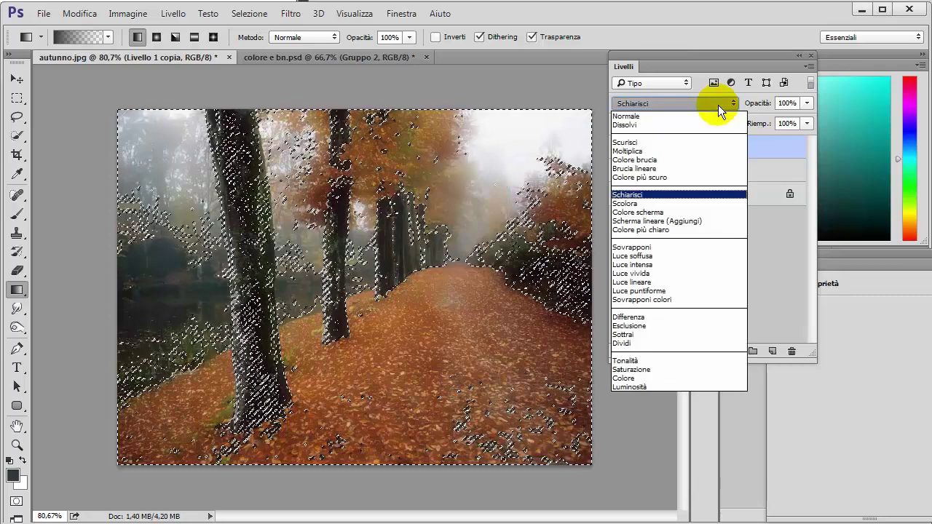
{"action": "left_click", "coordinate": [701, 211]}
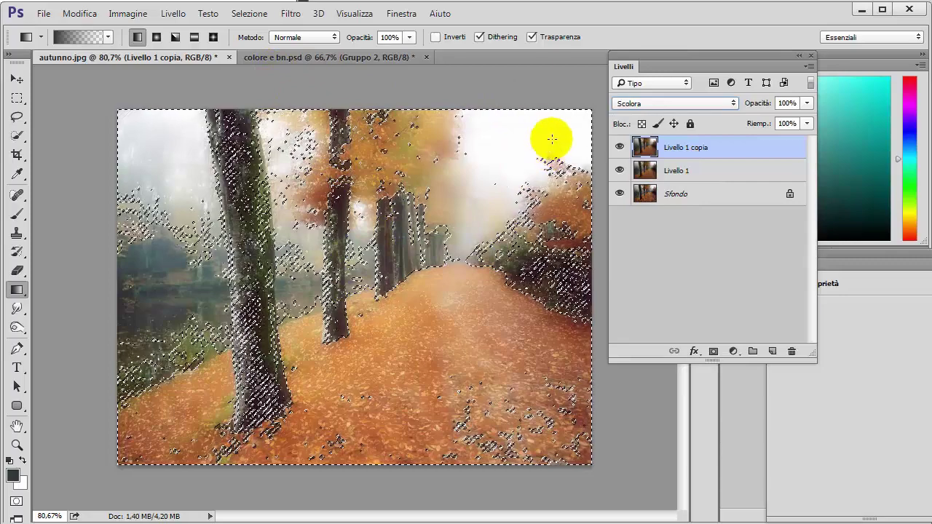
{"action": "left_click", "coordinate": [249, 13]}
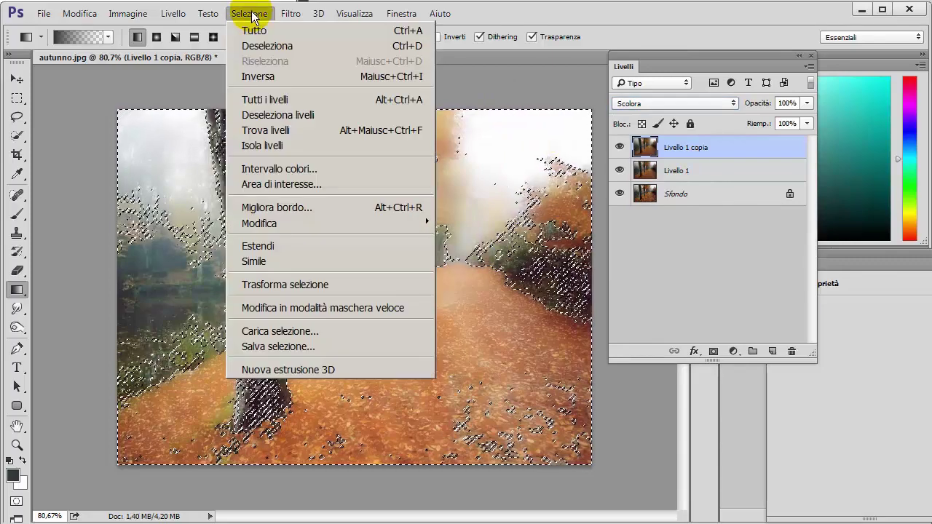
{"action": "left_click", "coordinate": [265, 46]}
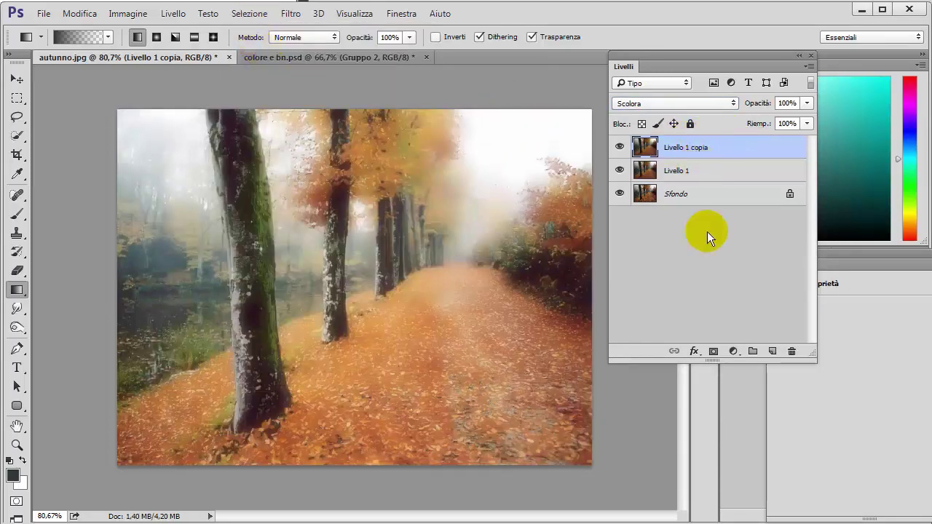
Step: Add a Miscelatore canale adjustment layer with Monocromatico checked
{"action": "left_click", "coordinate": [734, 352]}
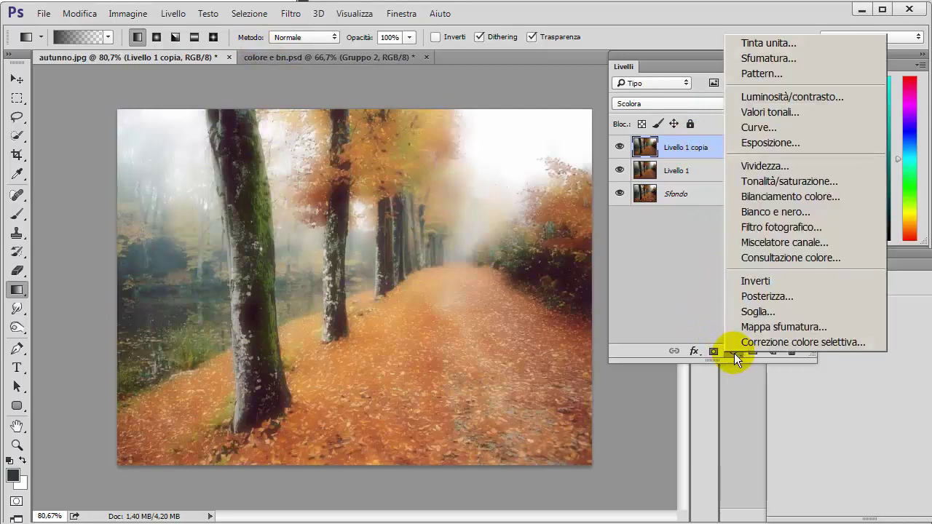
{"action": "left_click", "coordinate": [745, 245]}
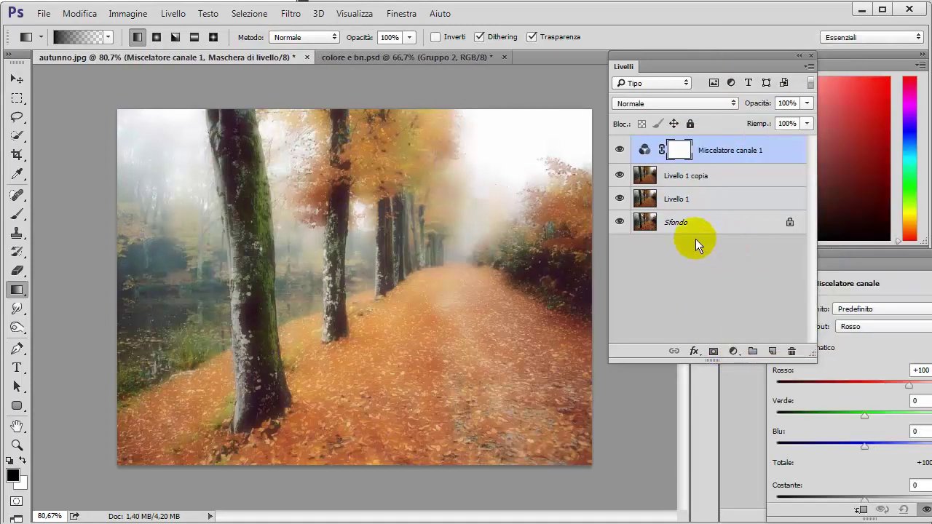
{"action": "mouse_move", "coordinate": [837, 253]}
{"action": "left_mouse_down"}
{"action": "mouse_move", "coordinate": [485, 299]}
{"action": "mouse_move", "coordinate": [493, 115]}
{"action": "left_mouse_up"}
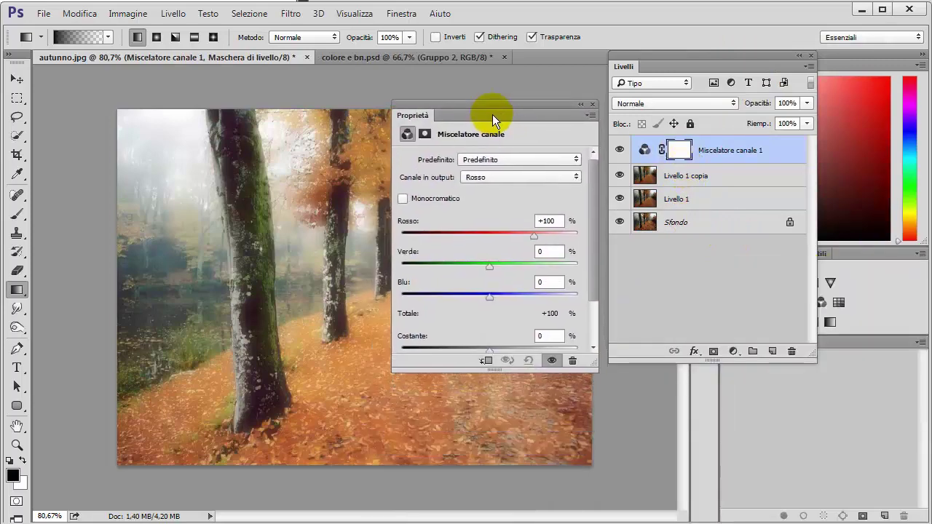
{"action": "left_click", "coordinate": [402, 199]}
{"action": "left_click_drag", "start_coordinate": [470, 116], "coordinate": [762, 286]}
{"action": "left_click", "coordinate": [680, 149]}
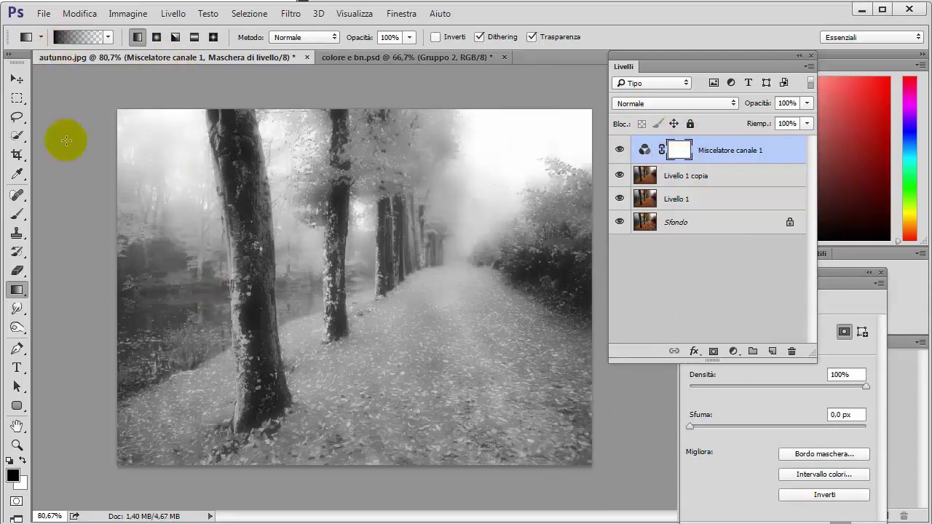
Step: Draw a 75% opacity gradient from the top-left across the Channel Mixer mask
{"action": "left_click", "coordinate": [108, 37]}
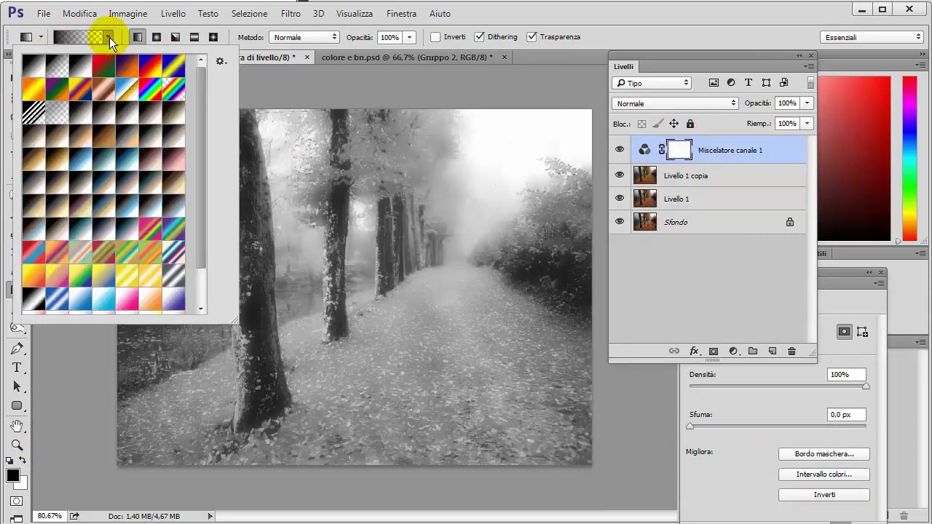
{"action": "left_click", "coordinate": [109, 37]}
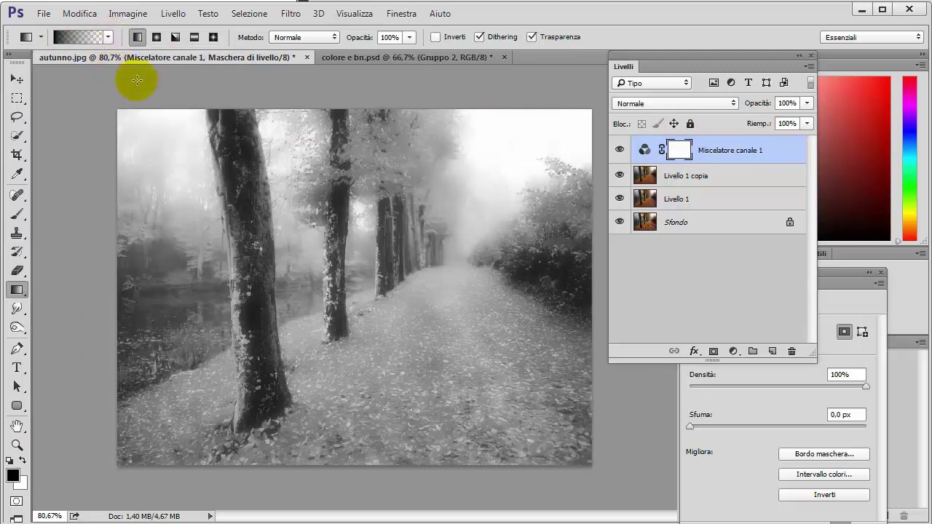
{"action": "left_click", "coordinate": [408, 38]}
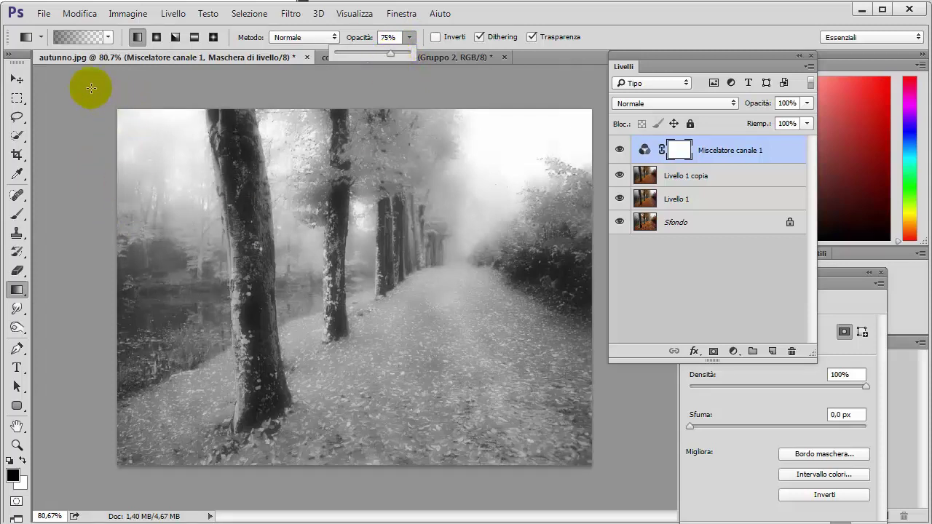
{"action": "left_click_drag", "start_coordinate": [91, 88], "coordinate": [442, 356]}
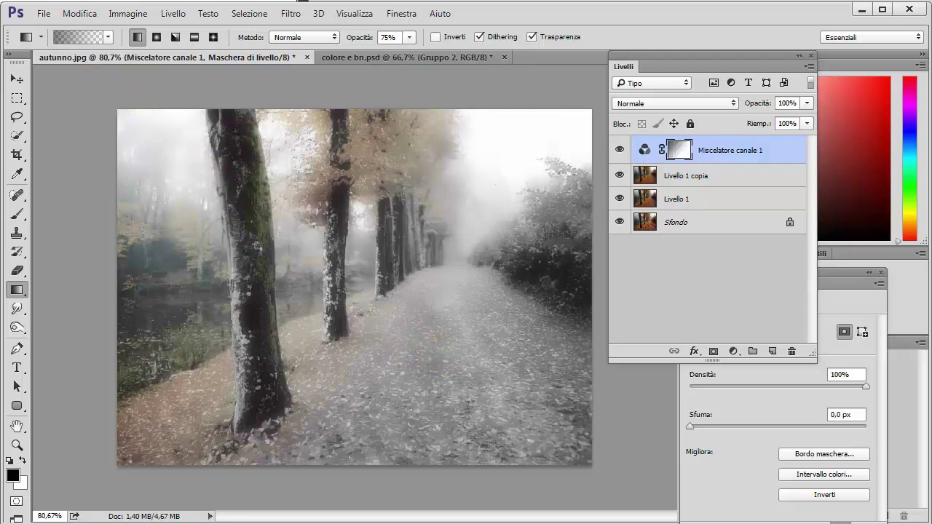
{"action": "left_click_drag", "start_coordinate": [97, 107], "coordinate": [621, 465]}
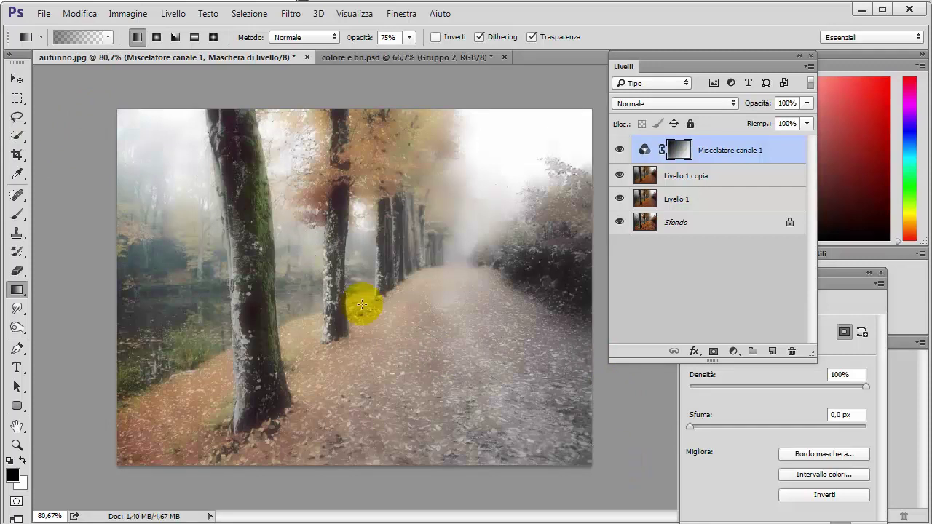
{"action": "mouse_move", "coordinate": [120, 106]}
{"action": "left_mouse_down"}
{"action": "mouse_move", "coordinate": [334, 249]}
{"action": "mouse_move", "coordinate": [366, 292]}
{"action": "left_mouse_up"}
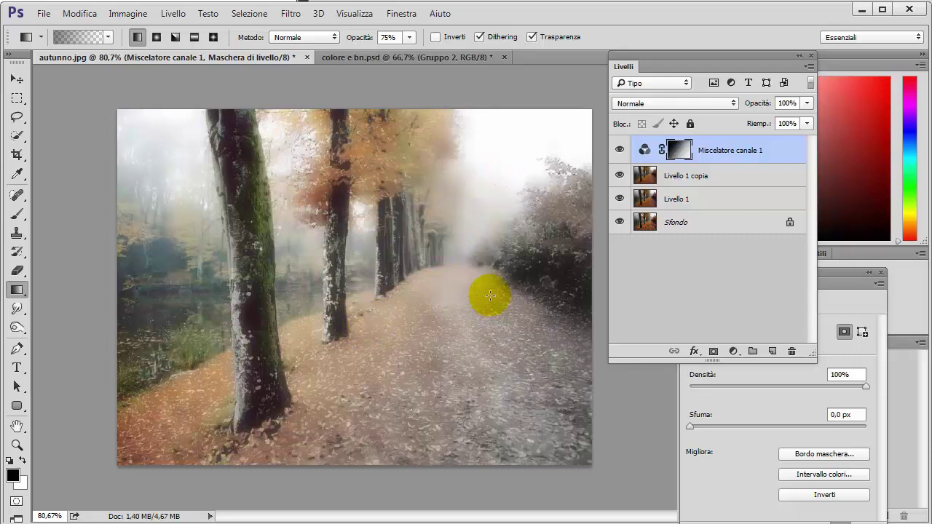
Step: Set the Channel Mixer to Rosso +40, Verde +40, Blu +20
{"action": "scroll", "coordinate": [467, 223], "scroll_direction": "down", "scroll_amount": 2}
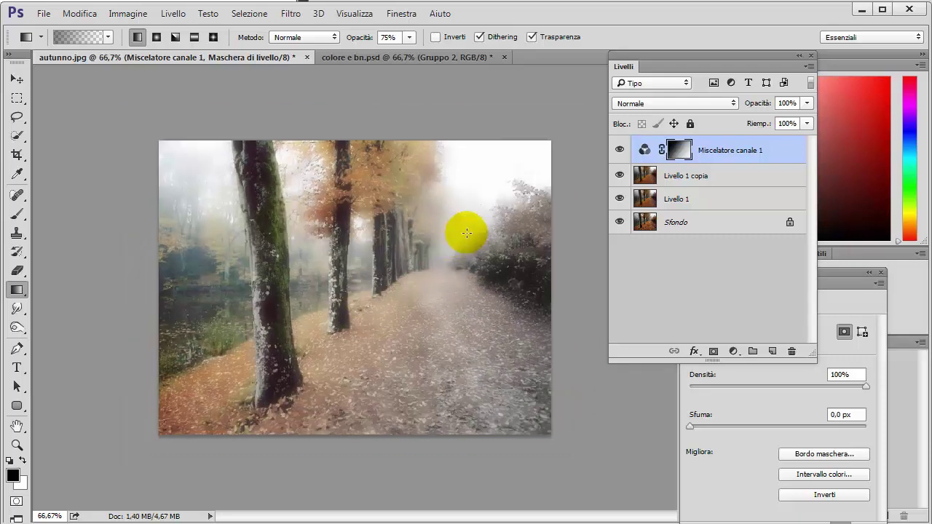
{"action": "scroll", "coordinate": [467, 231], "scroll_direction": "up", "scroll_amount": 1}
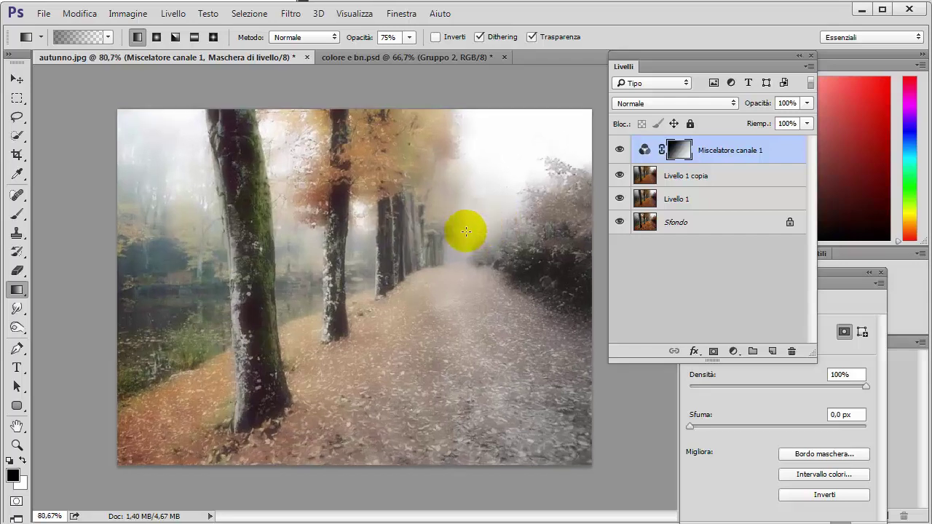
{"action": "scroll", "coordinate": [463, 227], "scroll_direction": "down", "scroll_amount": 1}
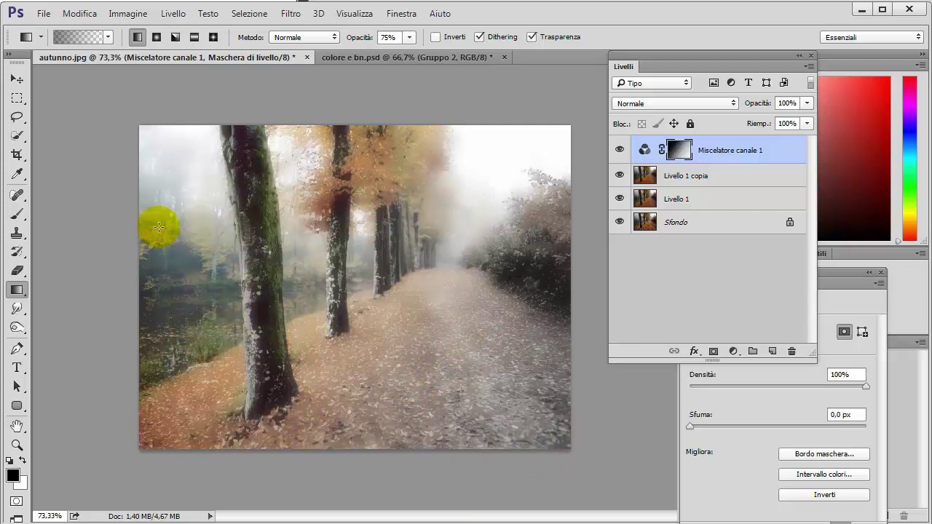
{"action": "left_click_drag", "start_coordinate": [158, 228], "coordinate": [518, 243]}
{"action": "key", "text": "v"}
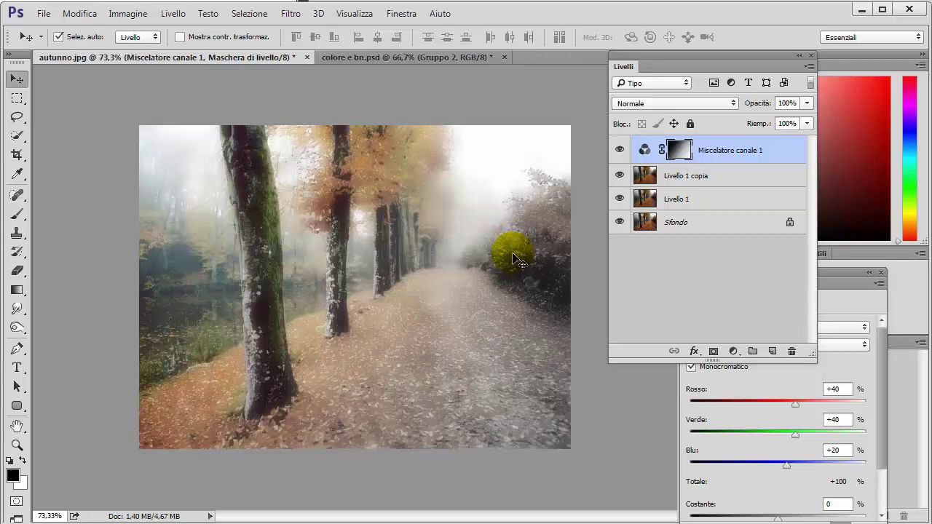
Step: Stamp visible layers into Livello 2 and extend the canvas beyond the photo edges
{"action": "key", "text": "ctrl+shift+alt+e"}
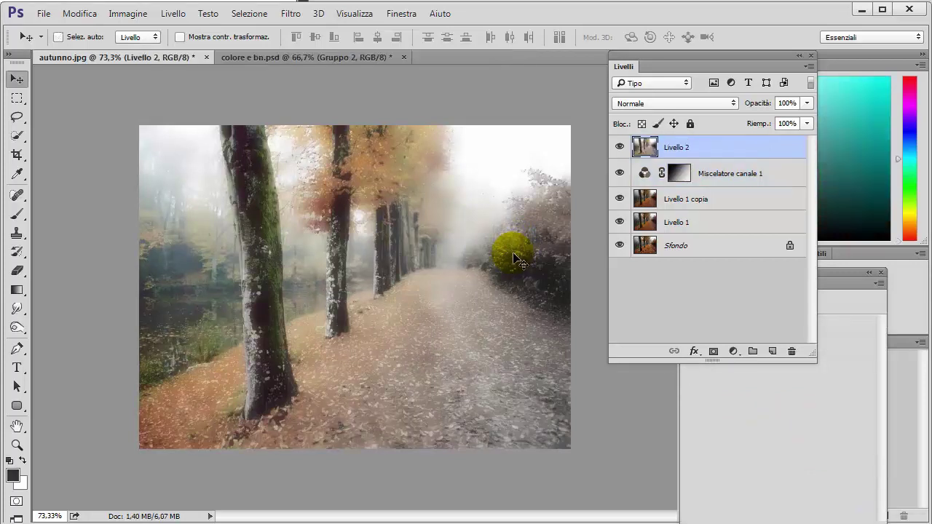
{"action": "left_click", "coordinate": [17, 155]}
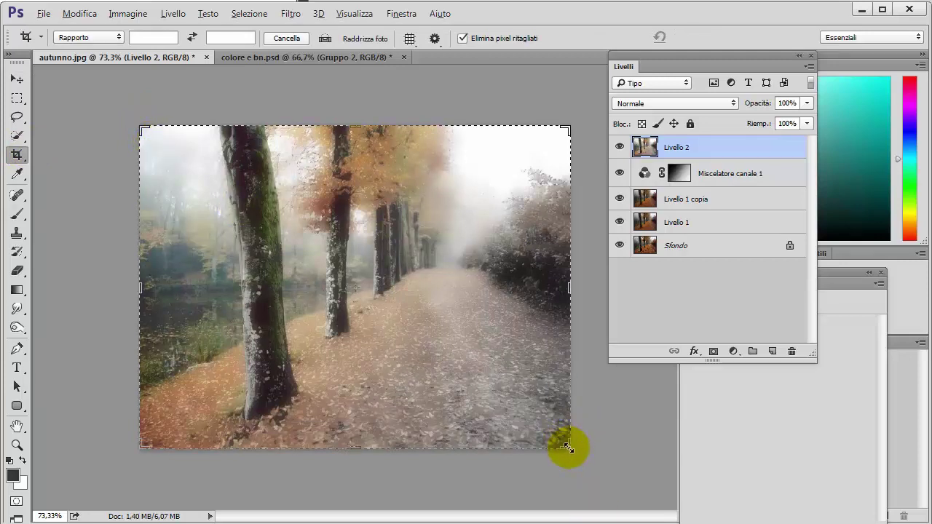
{"action": "left_click_drag", "start_coordinate": [568, 448], "coordinate": [604, 474]}
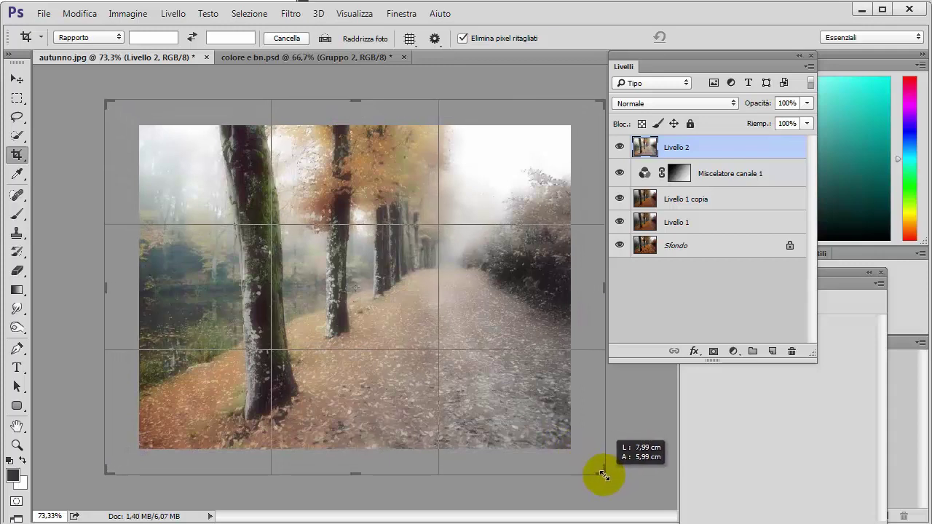
{"action": "left_click_drag", "start_coordinate": [603, 474], "coordinate": [610, 481]}
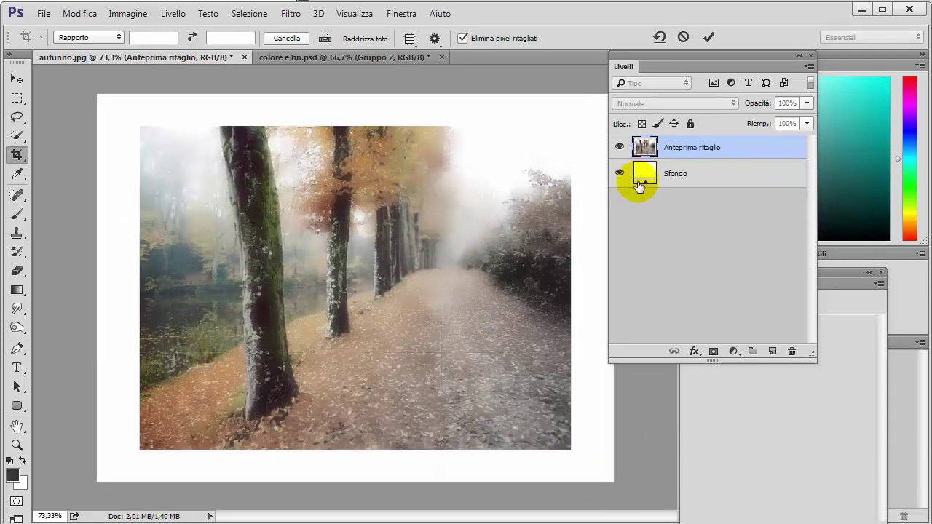
{"action": "key", "text": "Escape"}
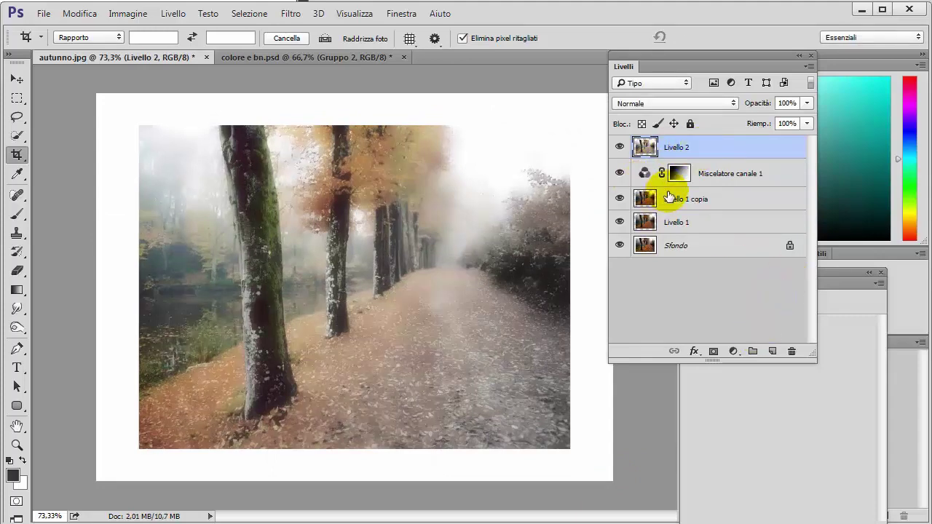
Step: Fill a new Livello 3 with white, then make Livello 2 active
{"action": "left_click", "coordinate": [773, 352]}
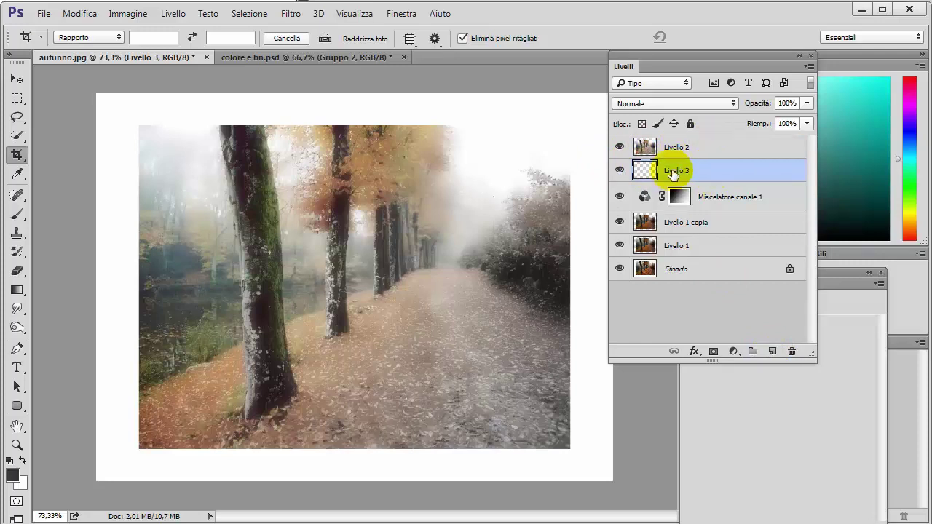
{"action": "left_click", "coordinate": [80, 13]}
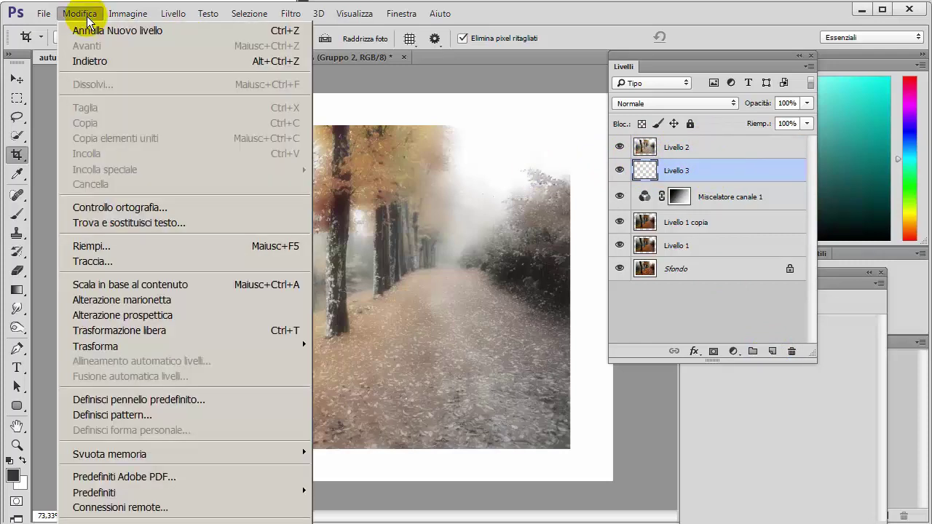
{"action": "left_click", "coordinate": [161, 246]}
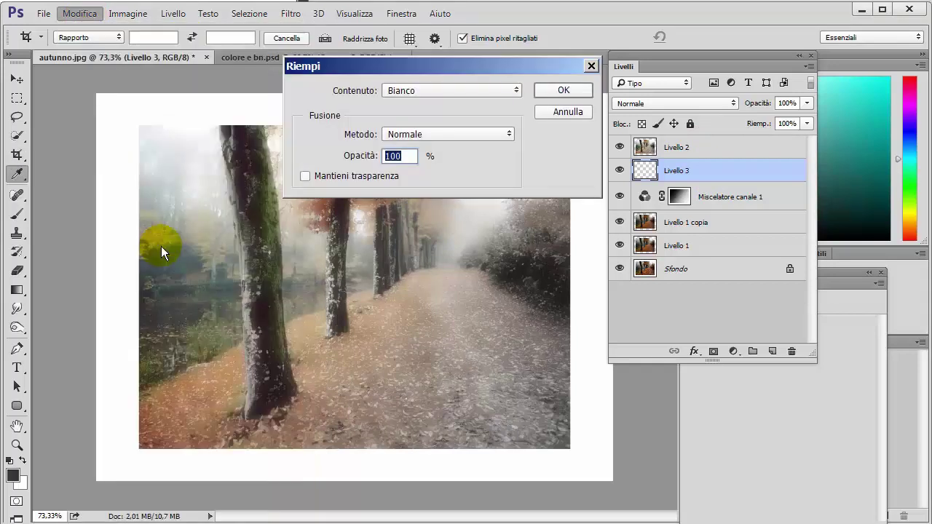
{"action": "left_click", "coordinate": [575, 92]}
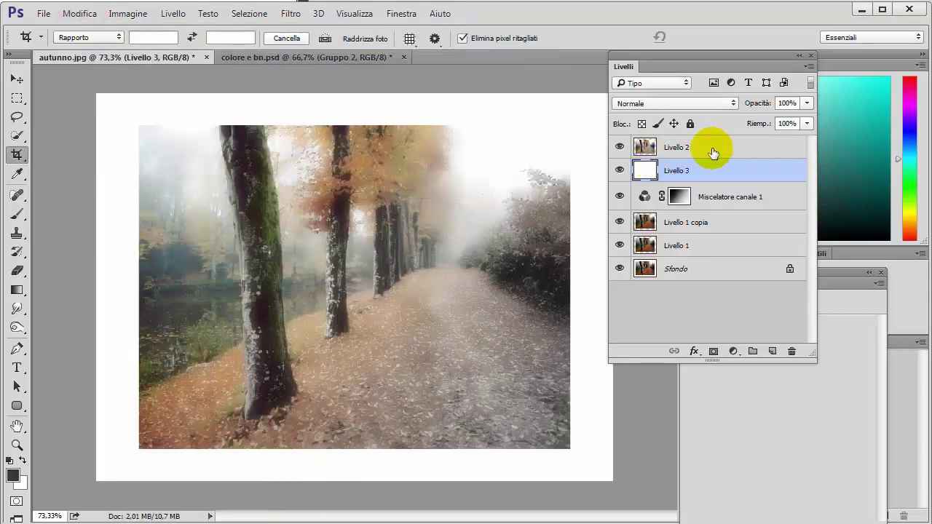
{"action": "left_click", "coordinate": [659, 147]}
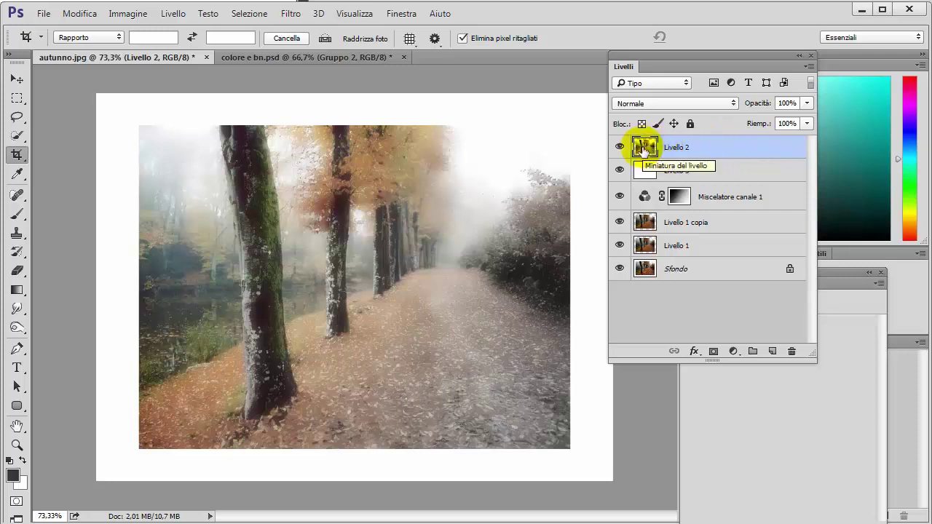
Step: Load the Livello 2 photo outline as a selection and expand it slightly
{"action": "left_click", "coordinate": [643, 149], "text": "ctrl"}
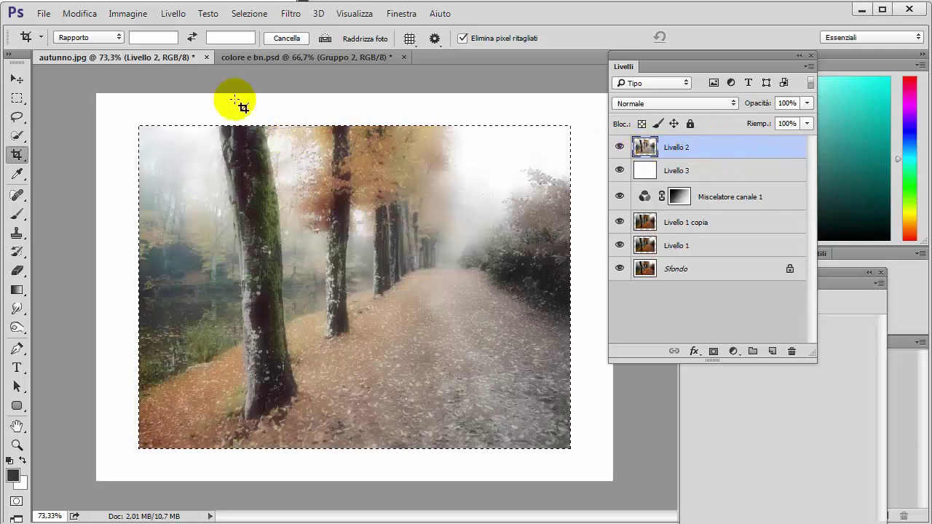
{"action": "left_click", "coordinate": [247, 13]}
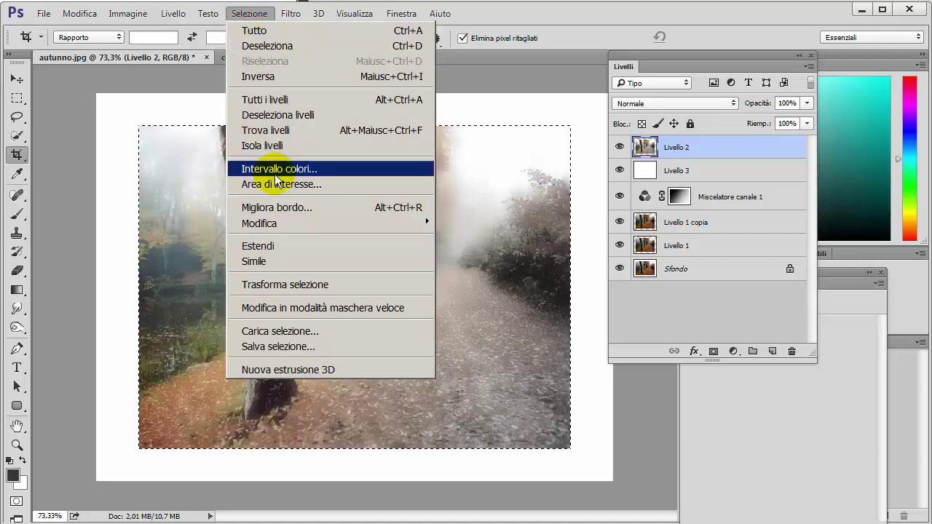
{"action": "mouse_move", "coordinate": [328, 223]}
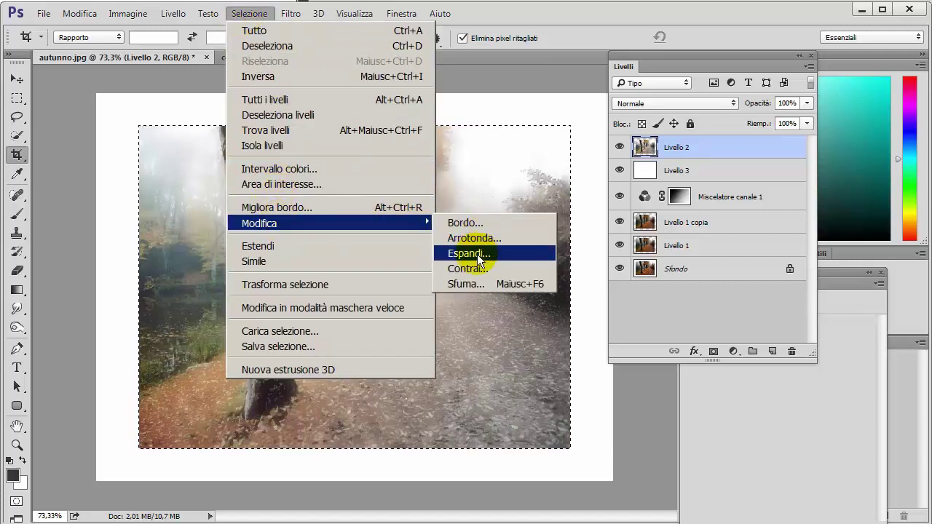
{"action": "left_click", "coordinate": [477, 254]}
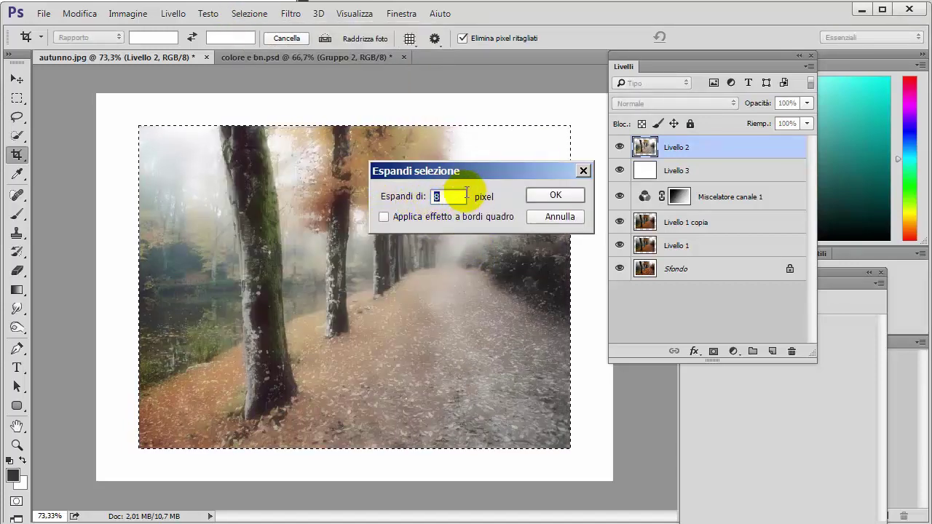
{"action": "left_click", "coordinate": [556, 195]}
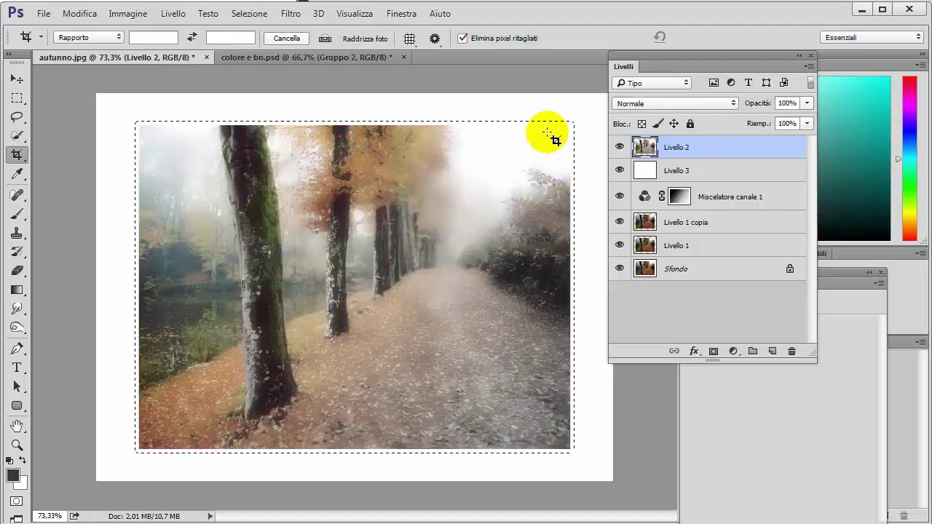
Step: Stroke the selection with a 2 px dark grey inside line
{"action": "left_click", "coordinate": [93, 16]}
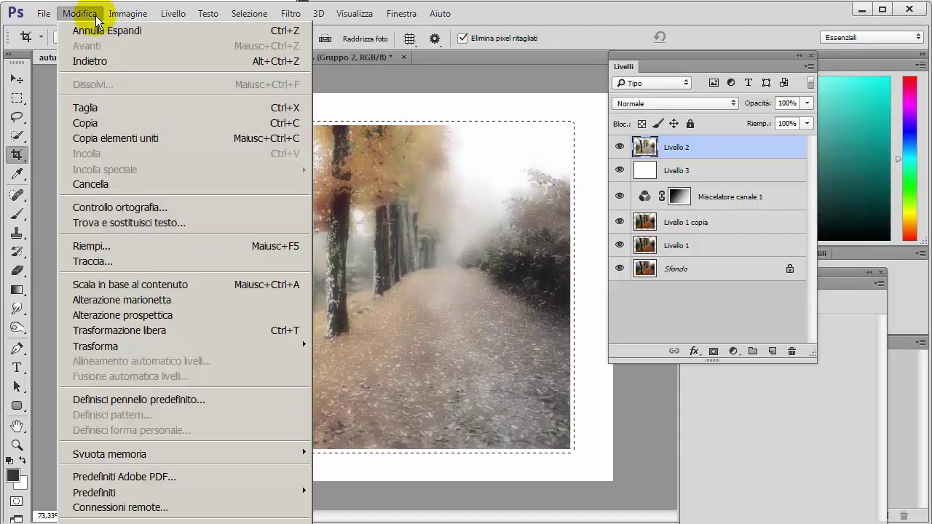
{"action": "left_click", "coordinate": [135, 257]}
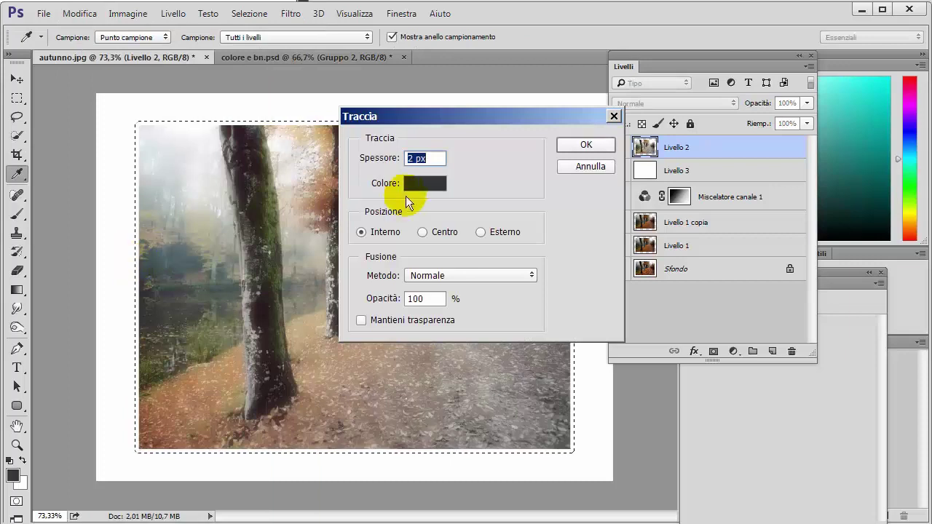
{"action": "left_click", "coordinate": [429, 185]}
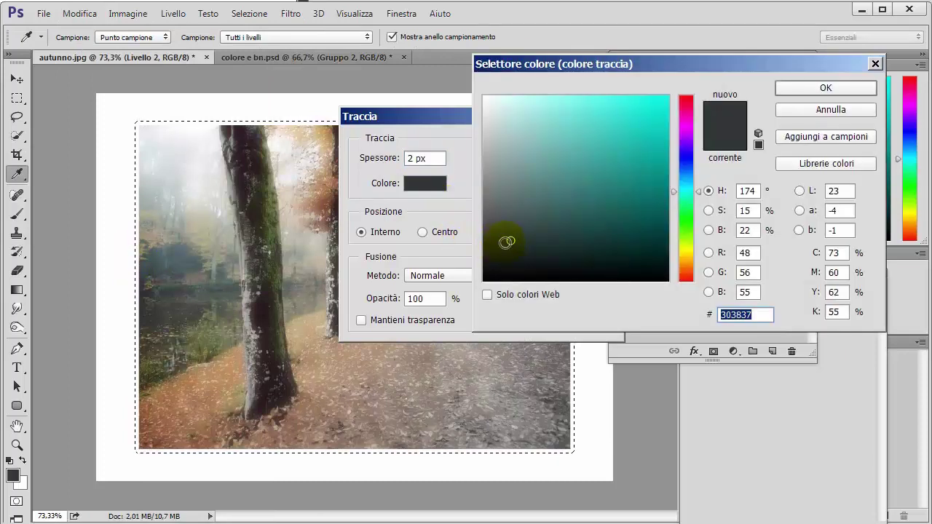
{"action": "left_click", "coordinate": [509, 242]}
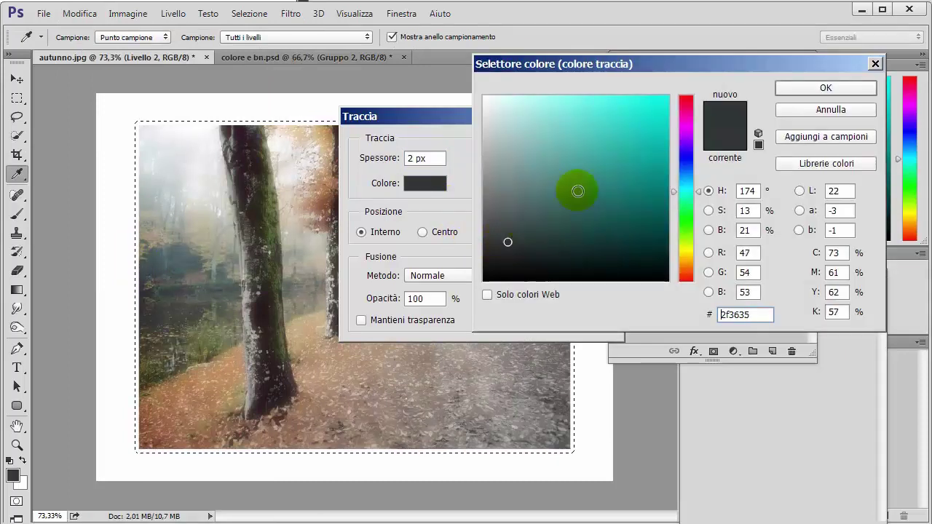
{"action": "left_click", "coordinate": [795, 91]}
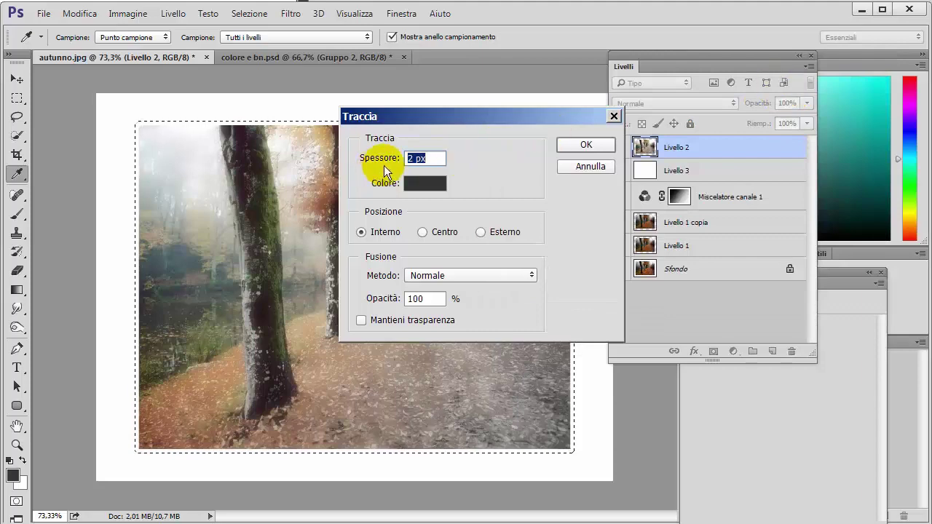
{"action": "left_click", "coordinate": [585, 145]}
{"action": "key", "text": "c"}
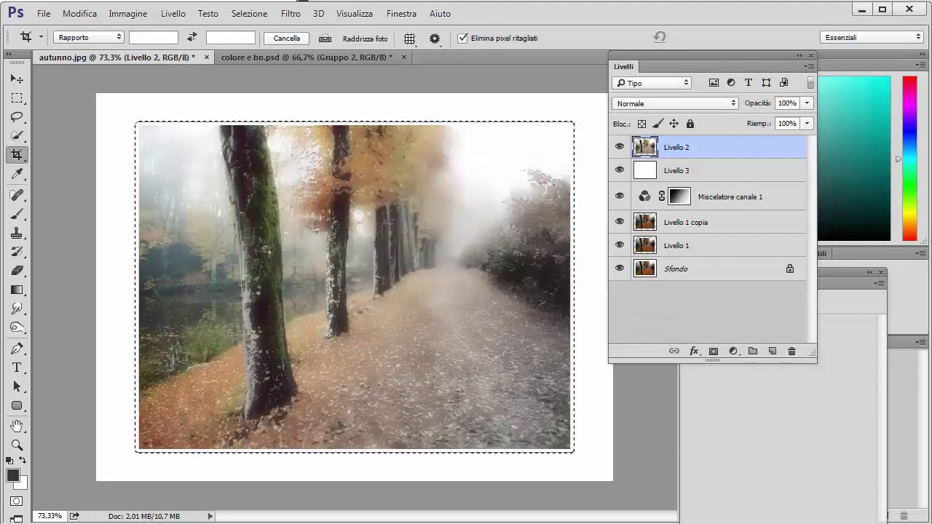
{"action": "left_click", "coordinate": [246, 13]}
Step: Deselect, then load the white mat Livello 3 outline as a selection
{"action": "left_click", "coordinate": [246, 46]}
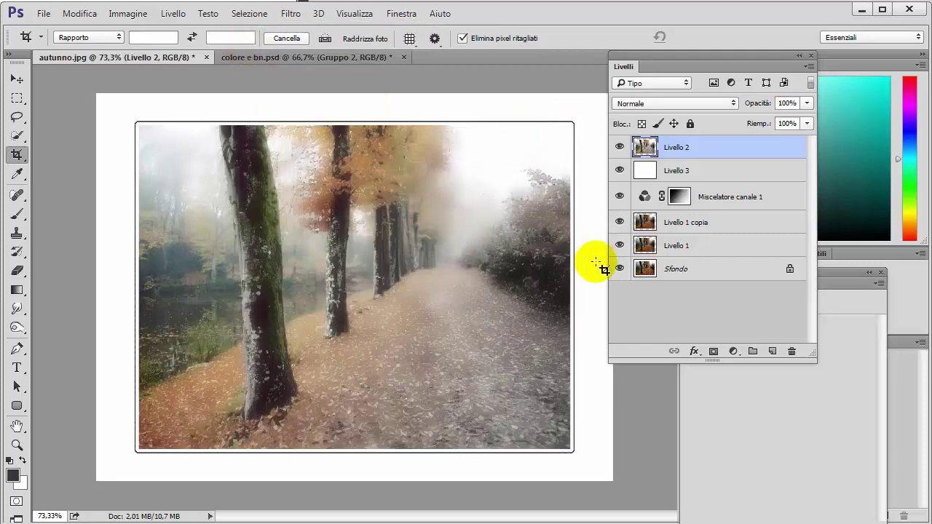
{"action": "left_click", "coordinate": [642, 172]}
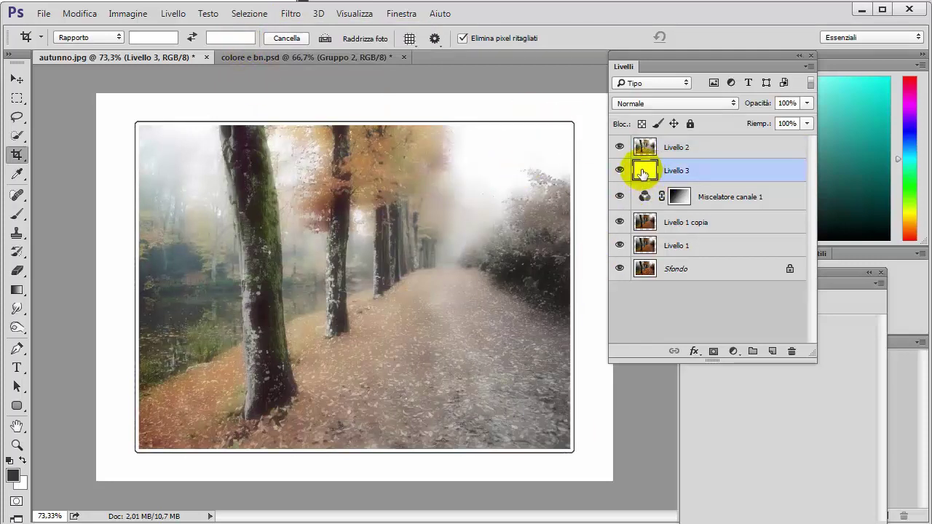
{"action": "left_click", "coordinate": [643, 172], "text": "ctrl"}
Step: Stroke the mat outline with a 15 px dark inside border
{"action": "left_click", "coordinate": [76, 14]}
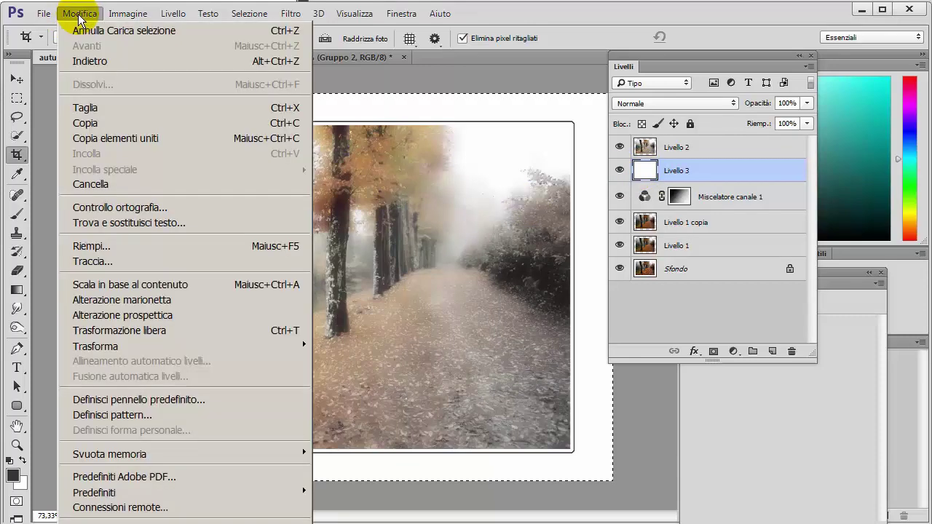
{"action": "left_click", "coordinate": [103, 263]}
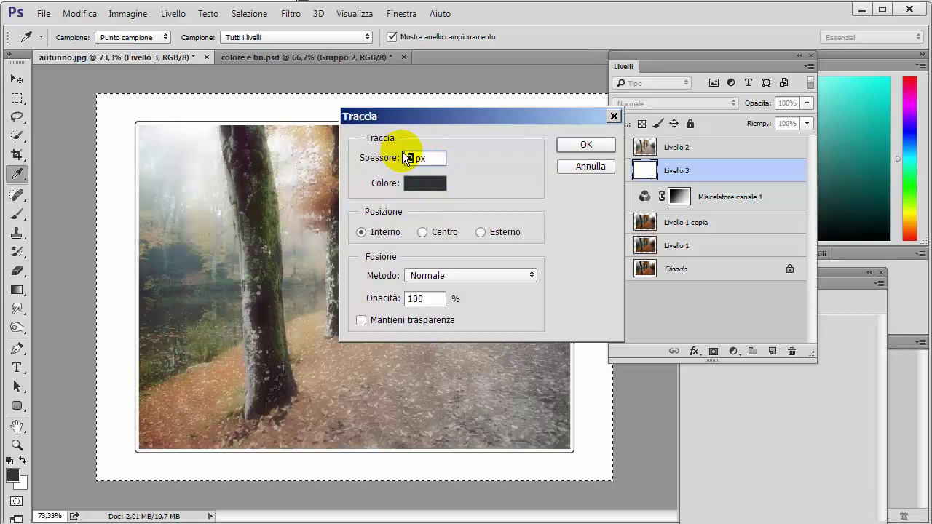
{"action": "type", "text": "15"}
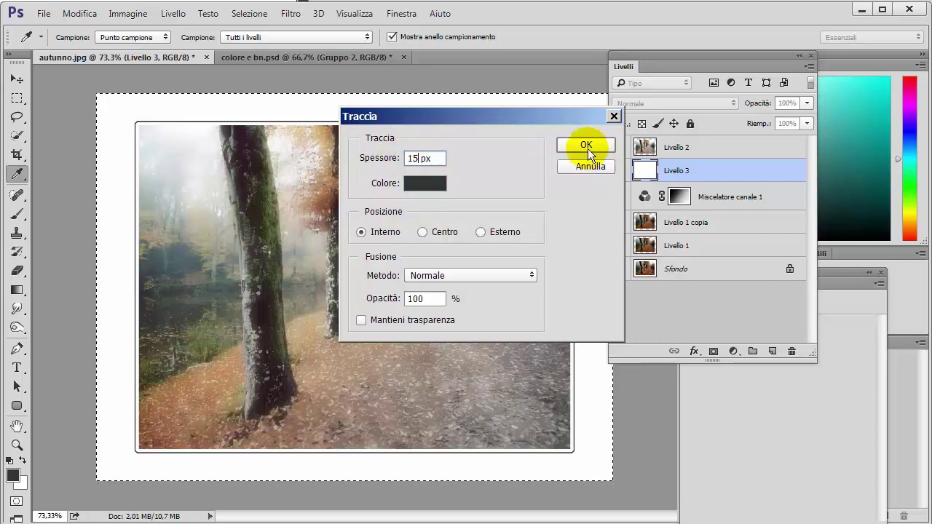
{"action": "left_click", "coordinate": [587, 145]}
{"action": "key", "text": "c"}
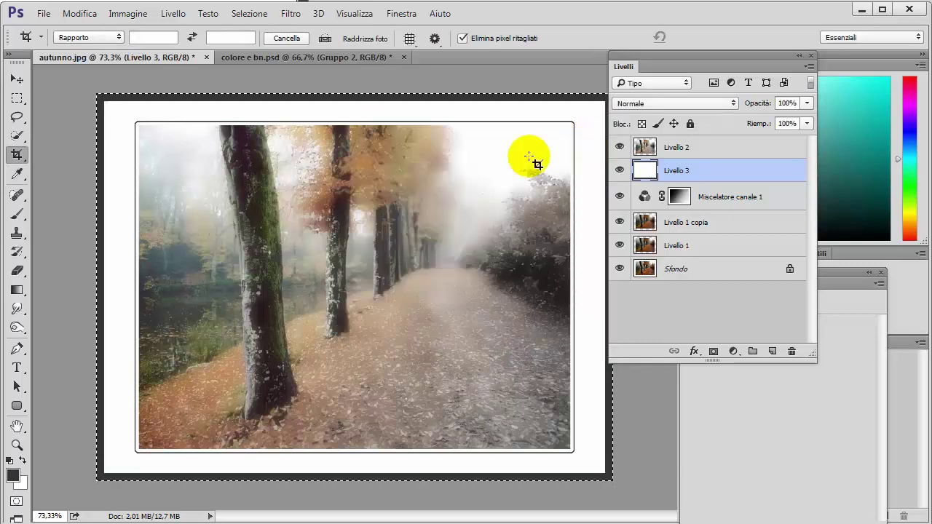
{"action": "left_click", "coordinate": [249, 13]}
Step: Deselect the frame selection, then dock the Livelli panel into the side column and float it again
{"action": "left_click", "coordinate": [258, 46]}
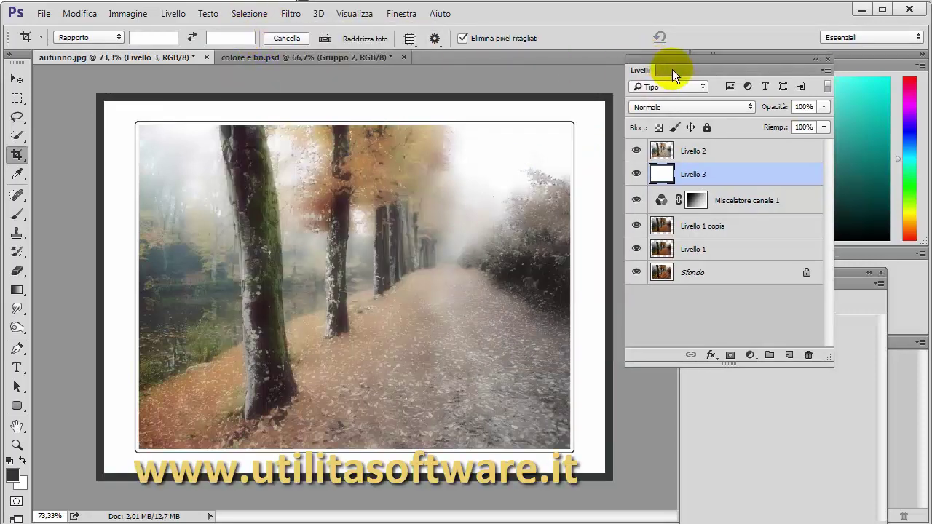
{"action": "left_click_drag", "start_coordinate": [652, 62], "coordinate": [674, 69]}
{"action": "left_click_drag", "start_coordinate": [578, 70], "coordinate": [756, 131]}
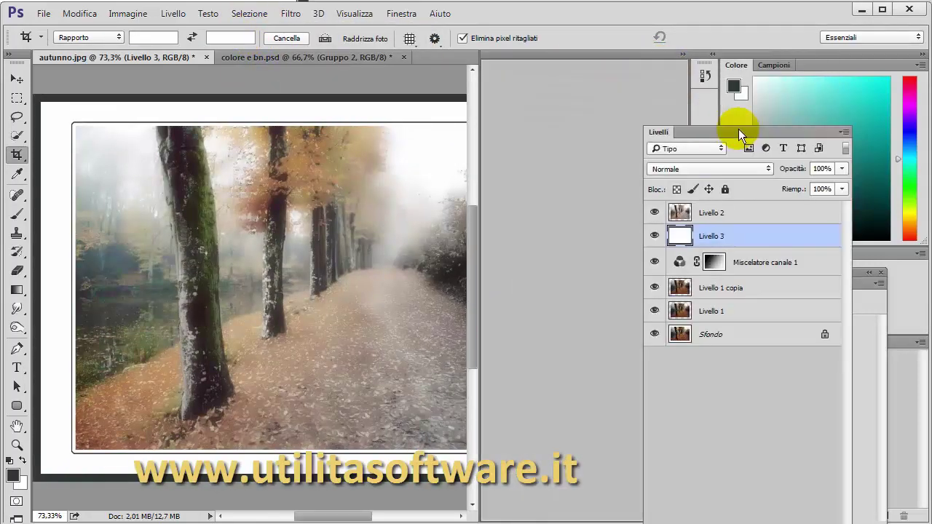